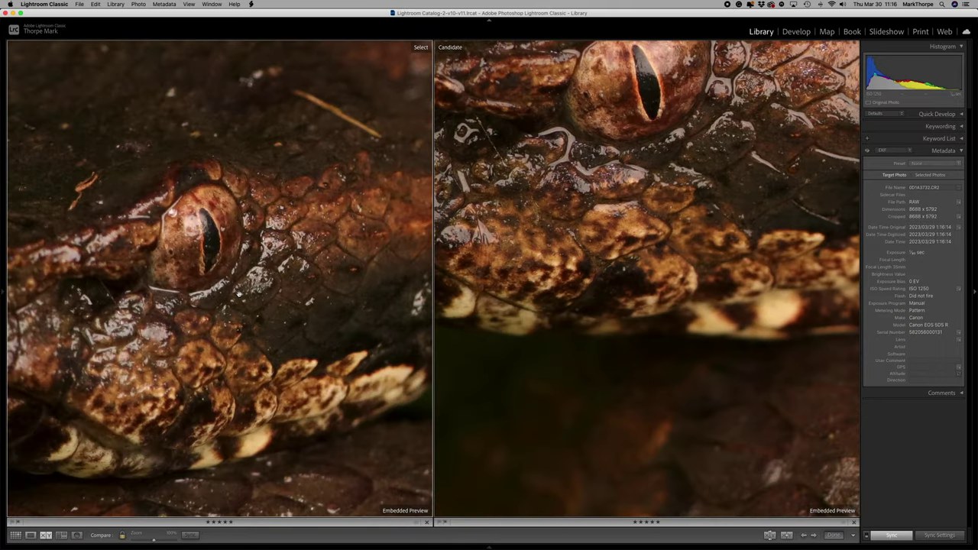
Examine the magnified snake eye in both compared photos and check the shooting metadata of each
drag(242, 306, 230, 398)
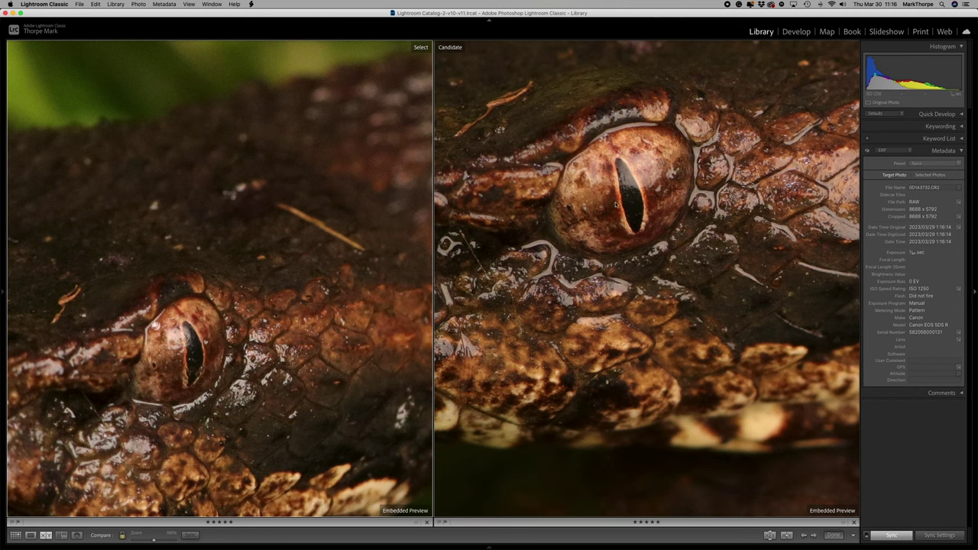
key(Right)
key(Right)
key(Right)
key(Right)
key(Right)
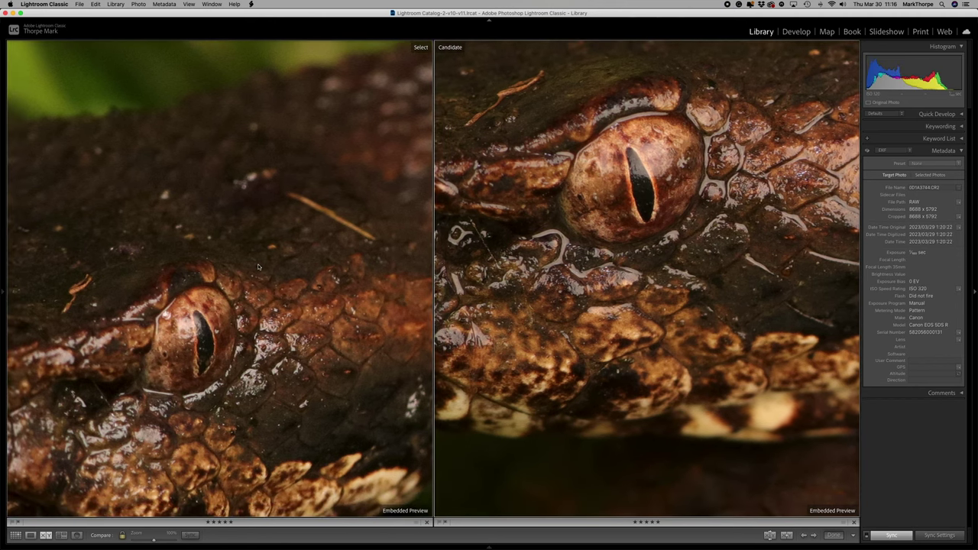
click(257, 265)
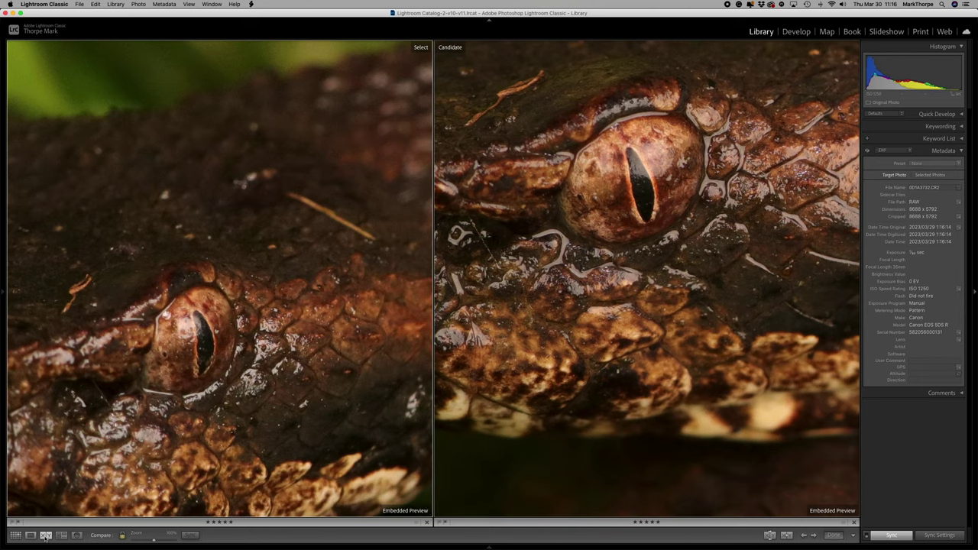
Reopen the two snake photos in Compare view from the grid and inspect the body scales and eye at magnification
key(g)
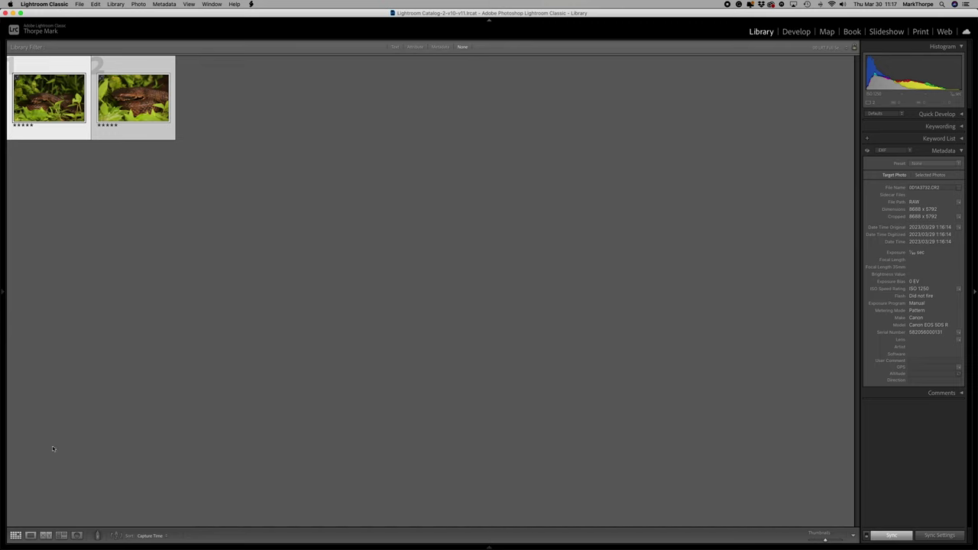
click(45, 535)
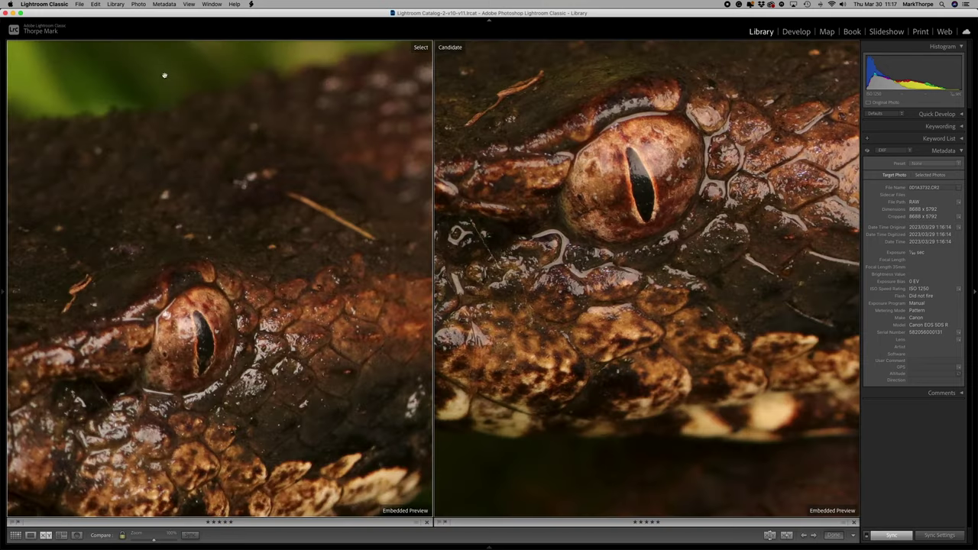
click(294, 293)
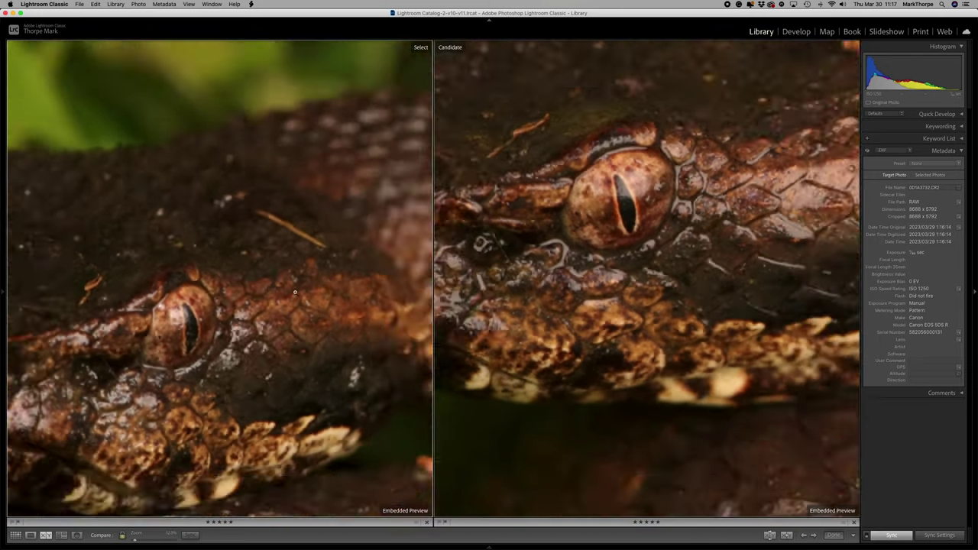
click(285, 261)
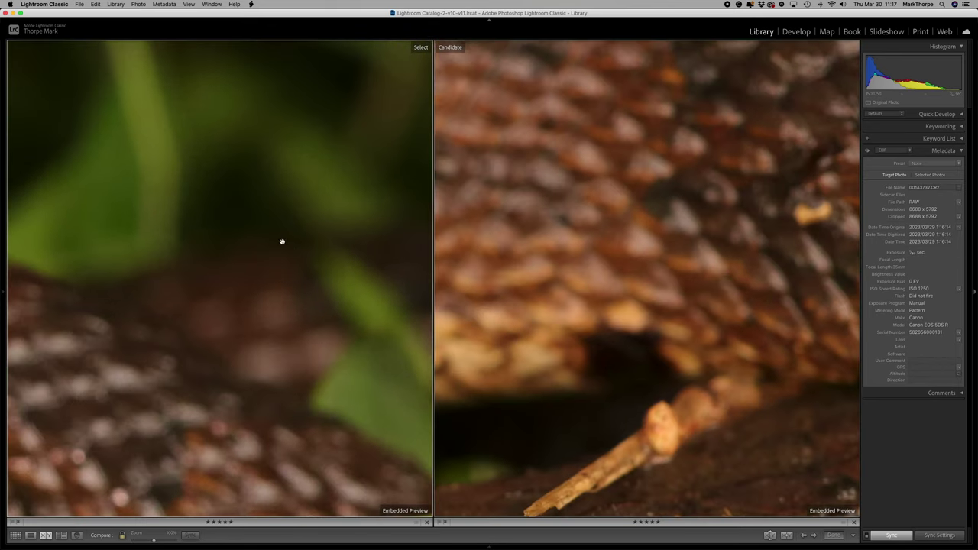
drag(282, 240, 431, 223)
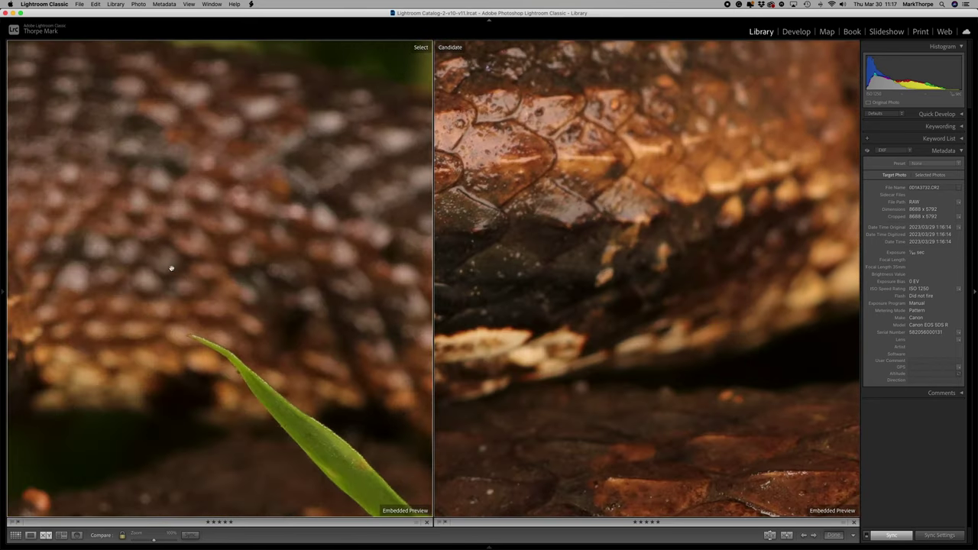
drag(171, 269, 349, 277)
drag(145, 297, 221, 348)
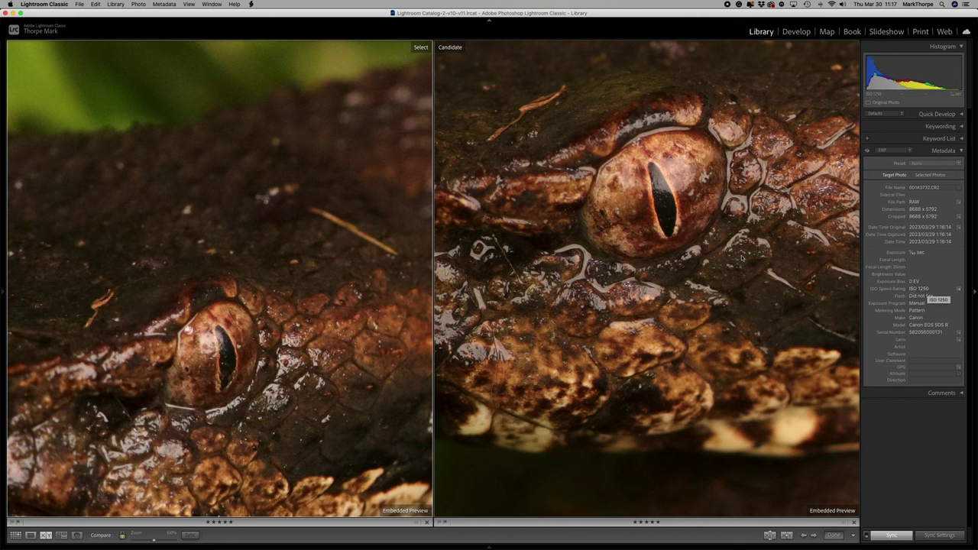
Check the ISO and exposure metadata of the select and candidate photos against the detail around the eye
key(Right)
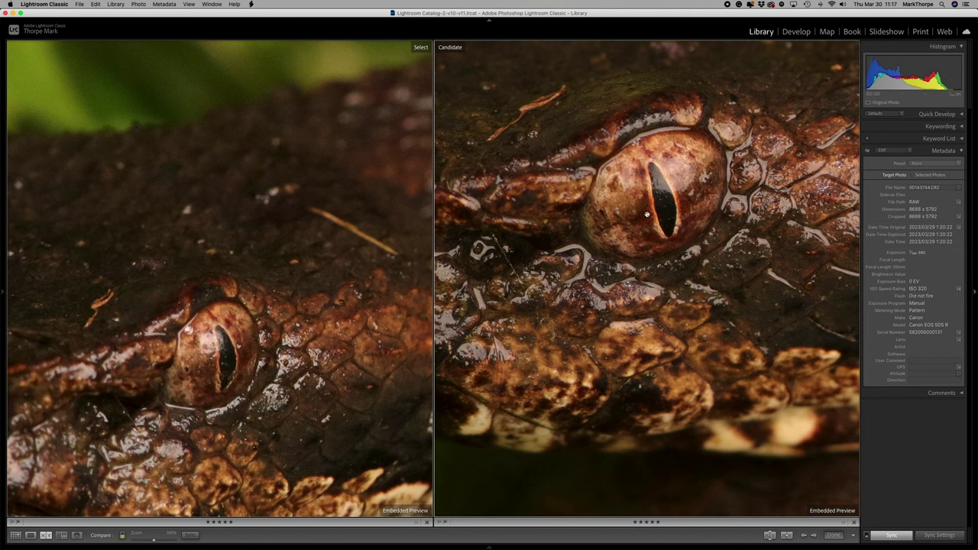
drag(668, 157, 726, 229)
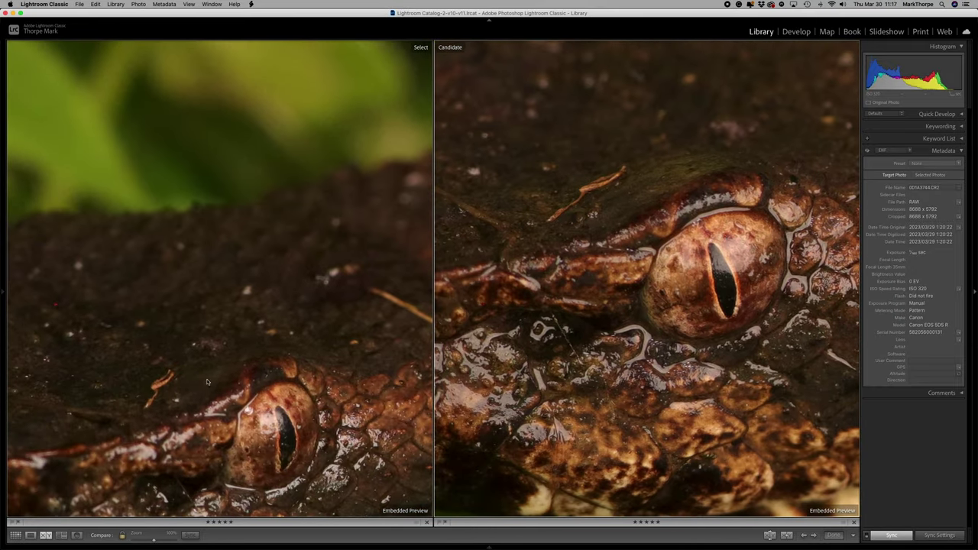
click(121, 536)
key(Right)
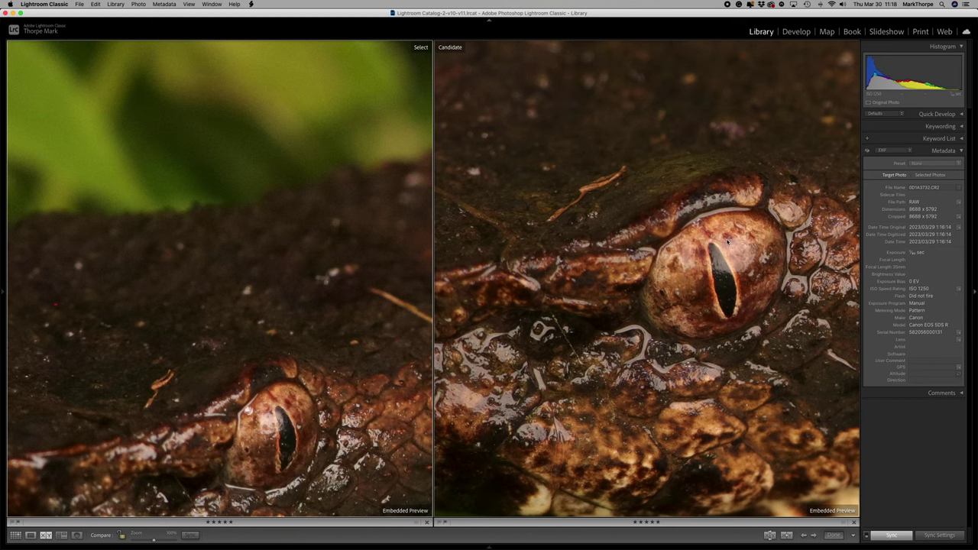
key(Left)
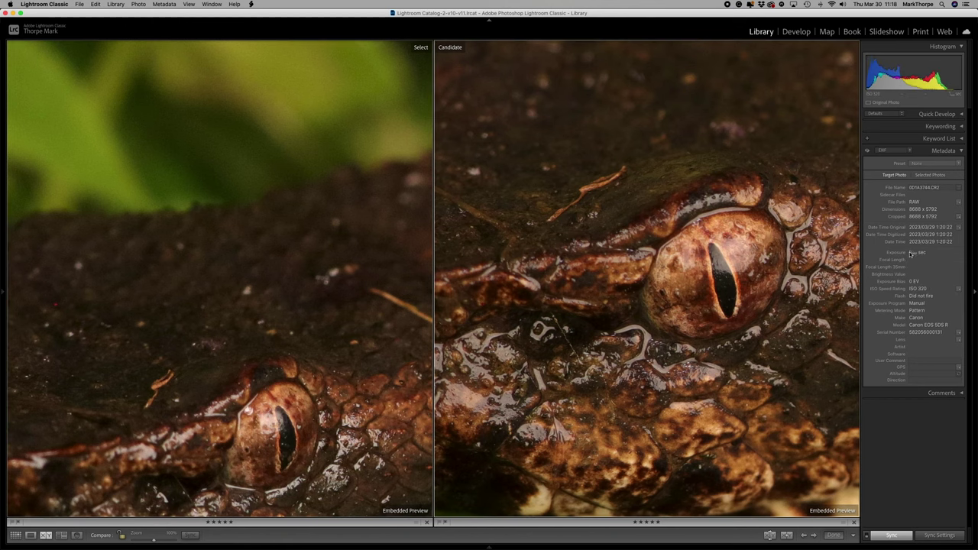
Inspect the dark top of the snake's head and the eye for noise differences between the two photos
drag(705, 222, 672, 280)
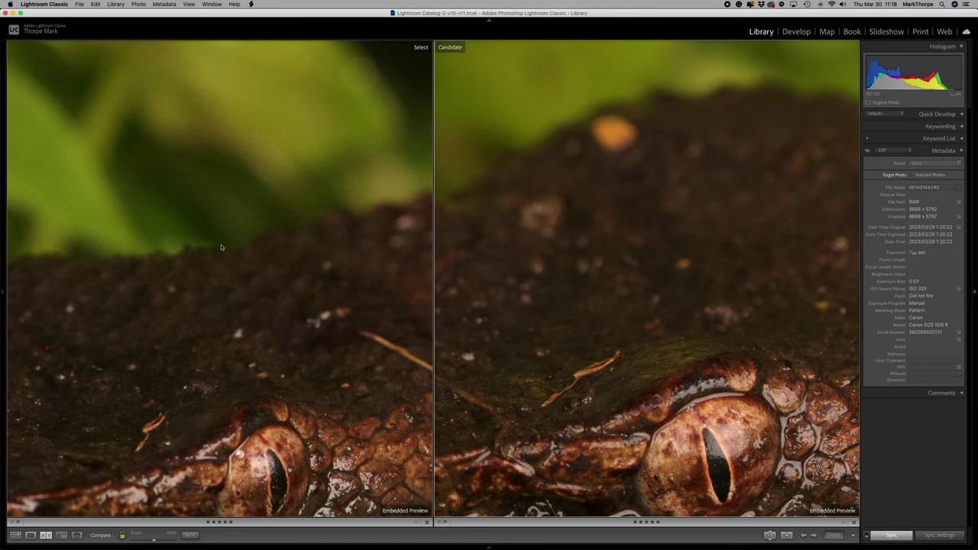
drag(217, 285, 228, 134)
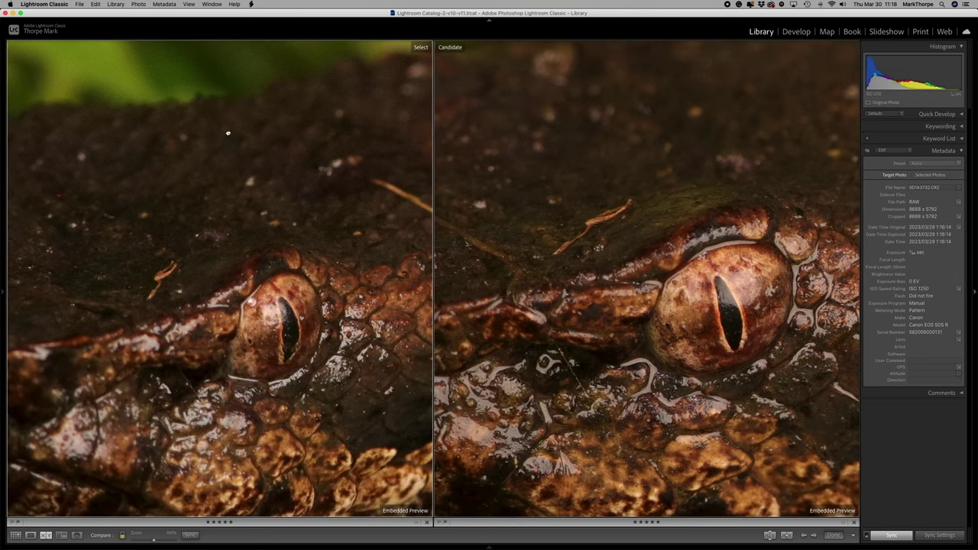
drag(234, 204, 222, 376)
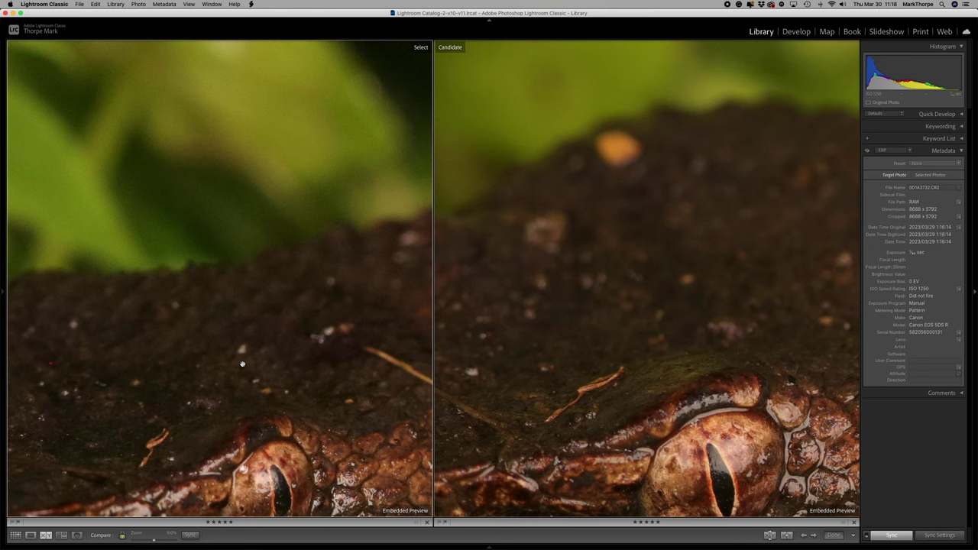
drag(241, 364, 186, 194)
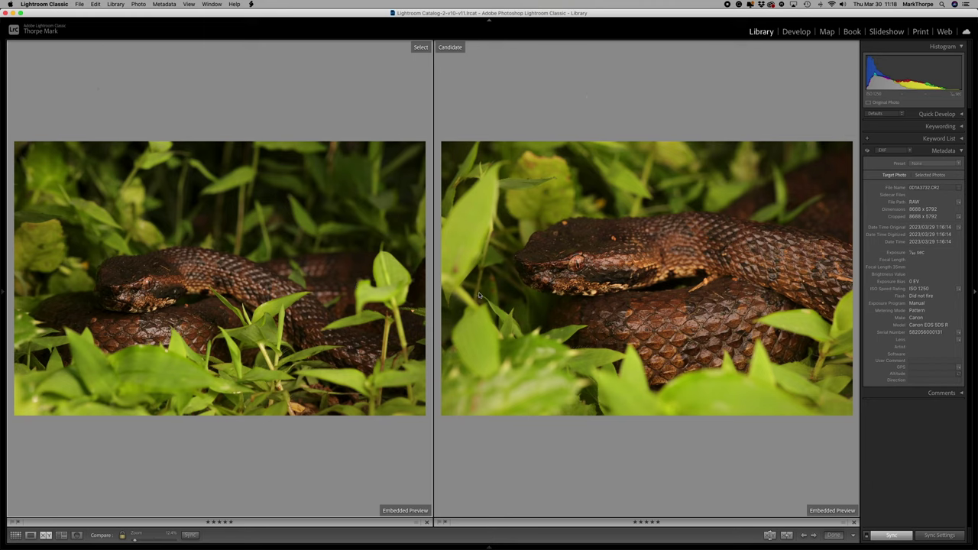
Magnify both photos at the snake's head and compare the eye detail with the blurred foliage above it
click(143, 284)
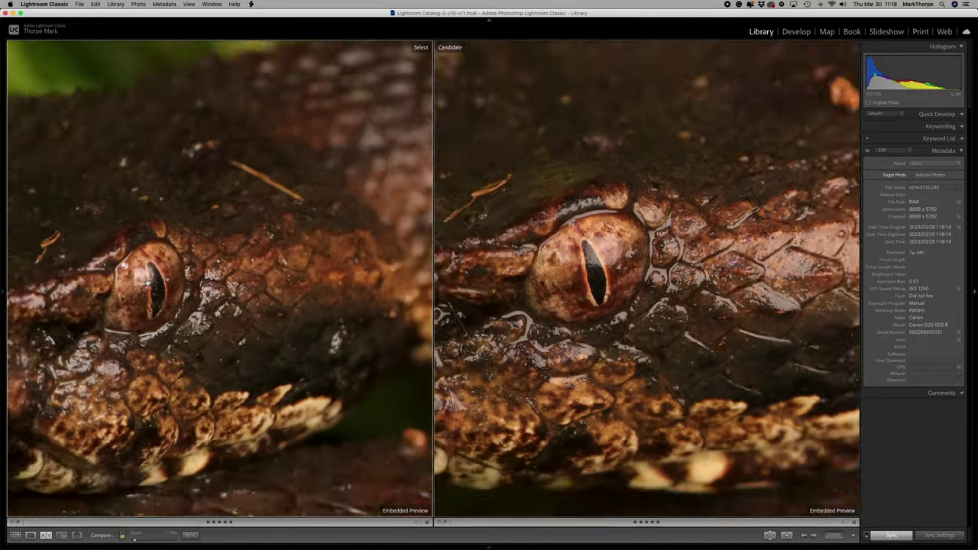
drag(194, 214, 282, 391)
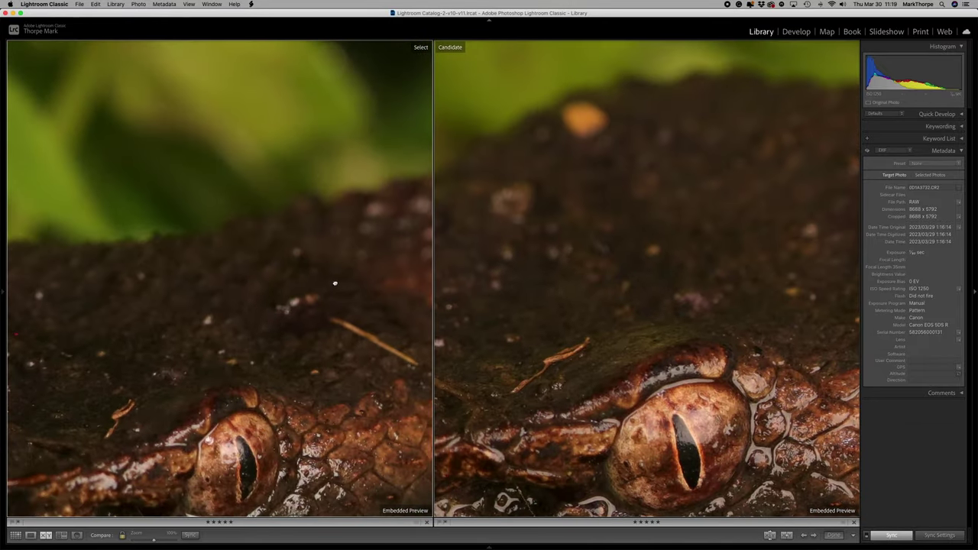
drag(334, 284, 281, 415)
drag(280, 272, 192, 395)
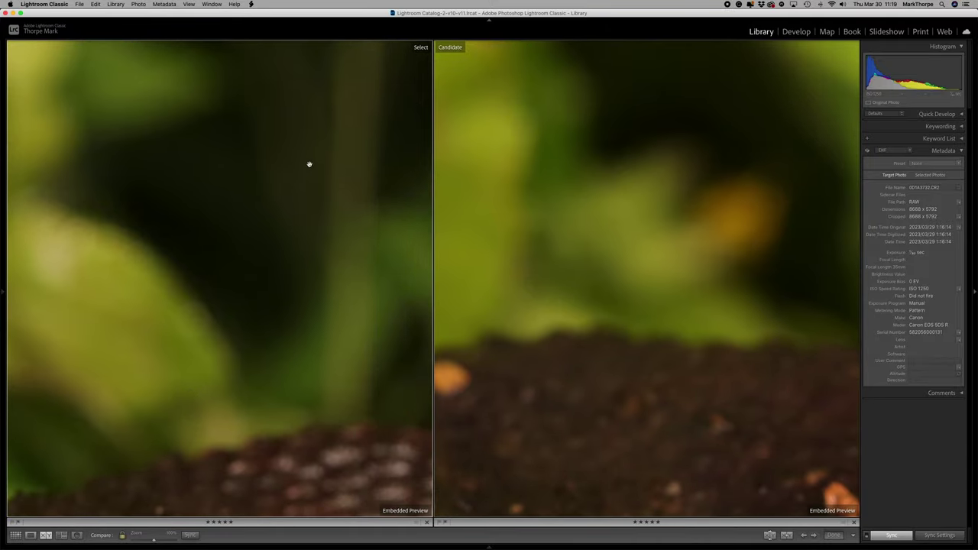
key(Right)
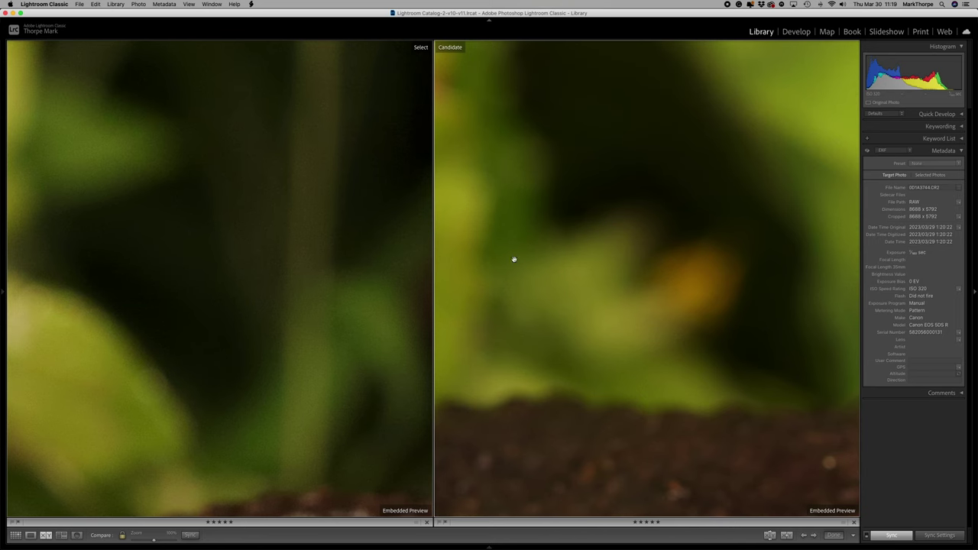
scroll(509, 267, down, 5)
scroll(509, 297, down, 10)
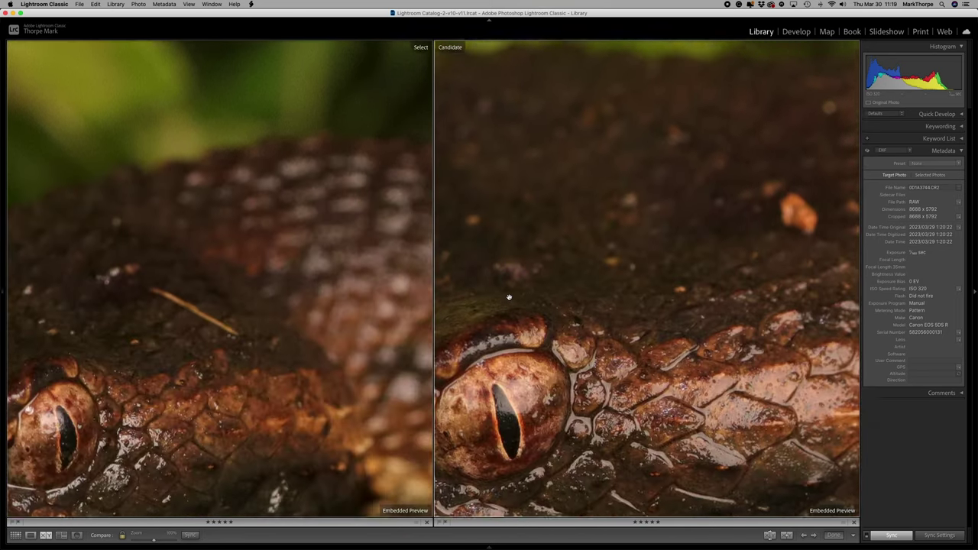
scroll(674, 256, right, 2)
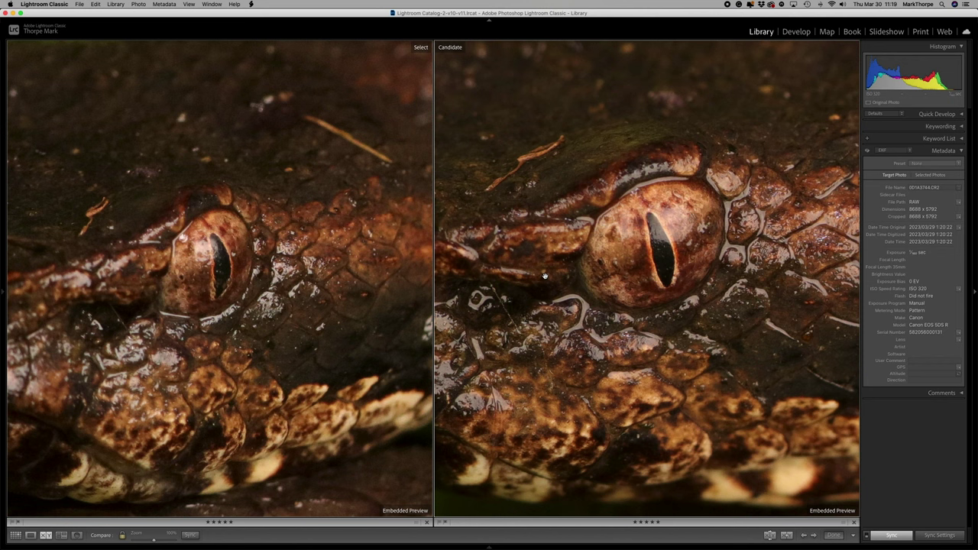
Examine the out-of-focus background above the head in both photos, returning the view to the eyes
drag(326, 218, 340, 406)
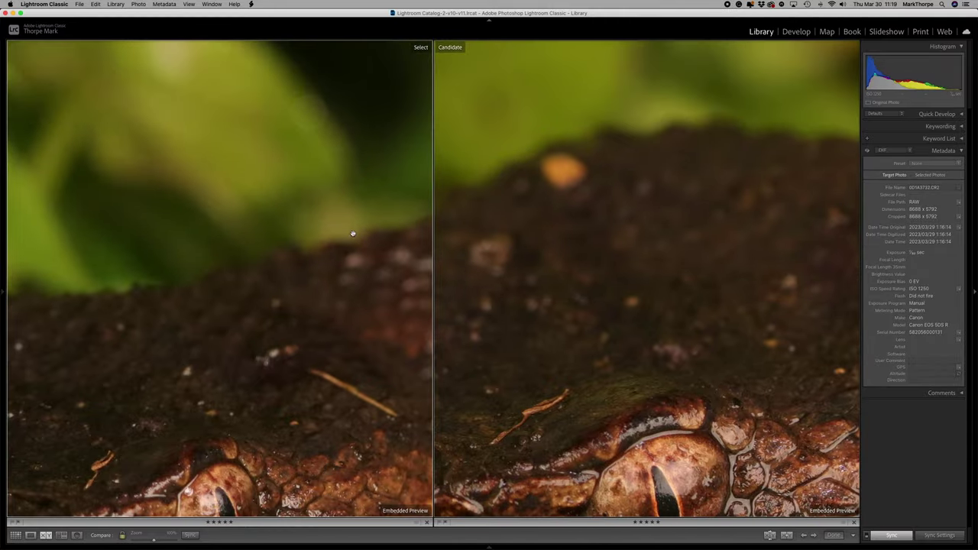
drag(353, 233, 309, 378)
drag(360, 124, 339, 268)
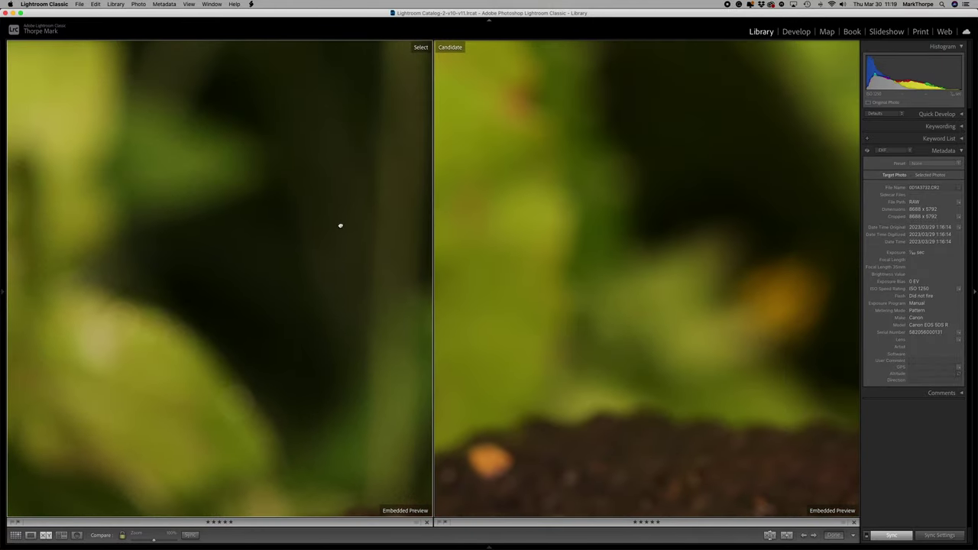
drag(340, 226, 356, 68)
drag(300, 358, 333, 89)
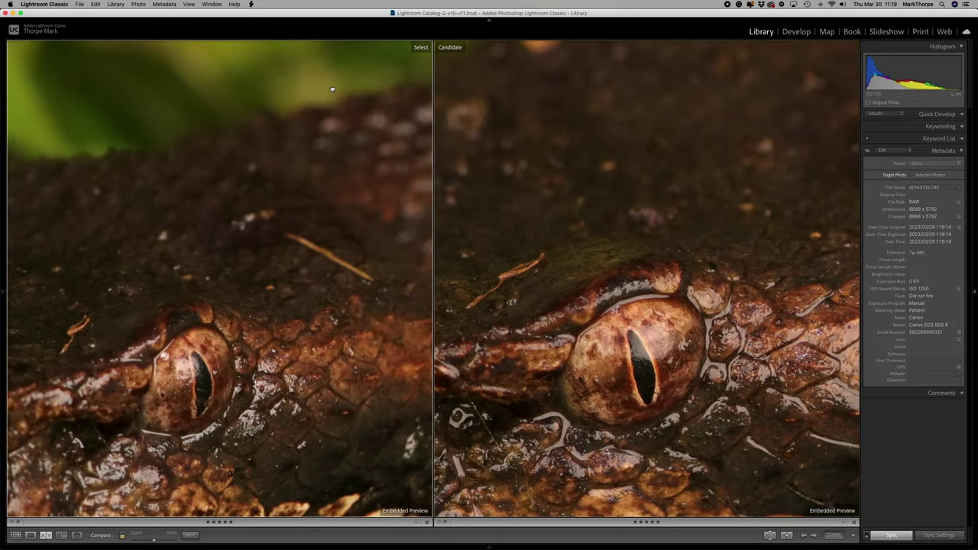
View both photos in full, and inspect the dark blurred foliage behind the snake up close for noise
click(305, 277)
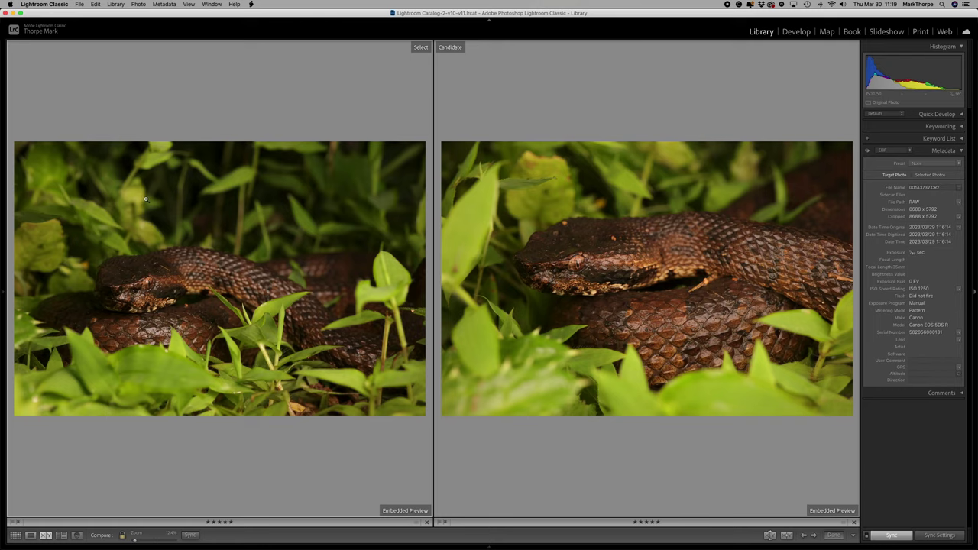
click(174, 214)
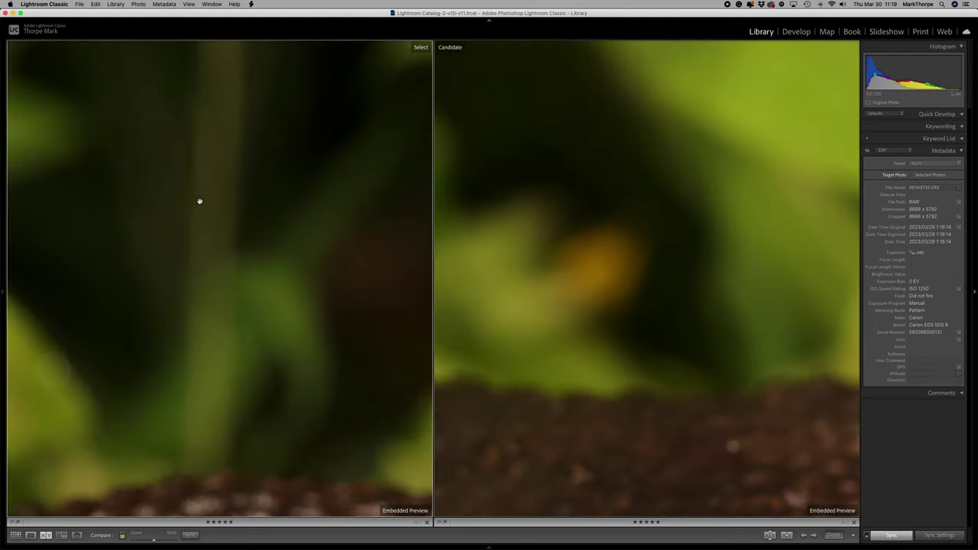
drag(199, 201, 267, 330)
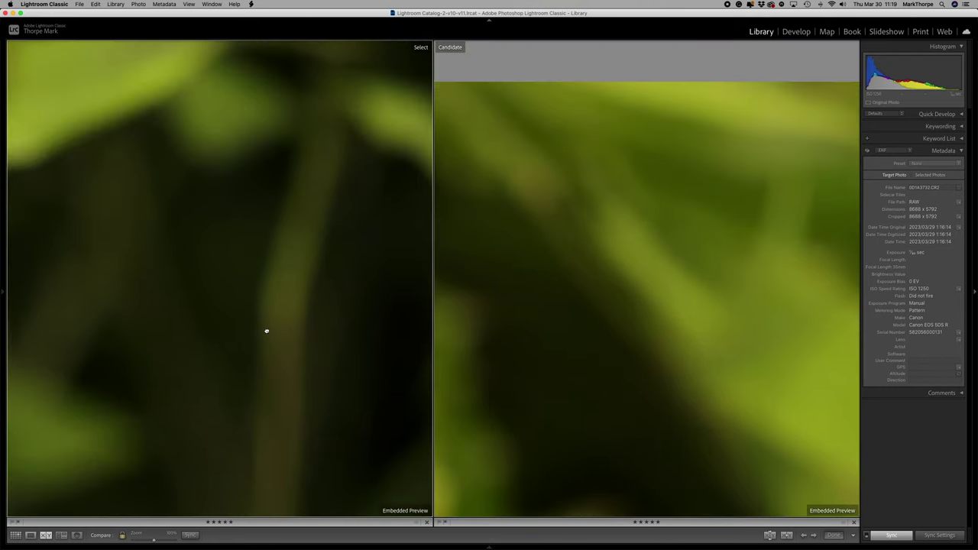
click(252, 199)
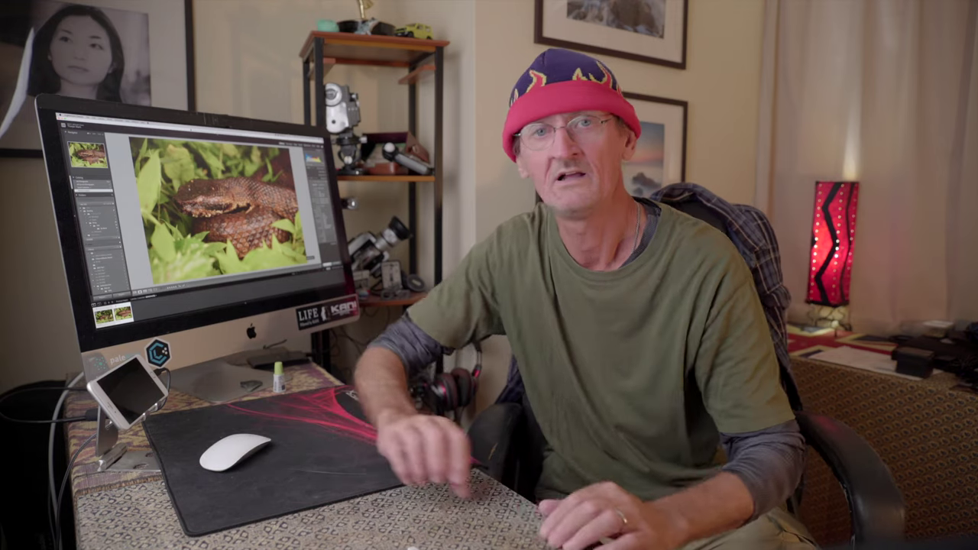